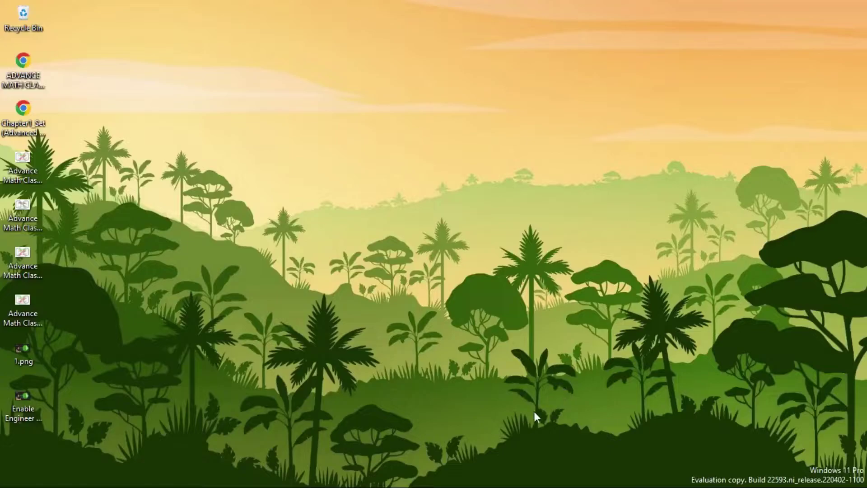
In Chrome, bring up the YouTube Short 'Check whether all Android features are working or not'.
left_click(517, 471)
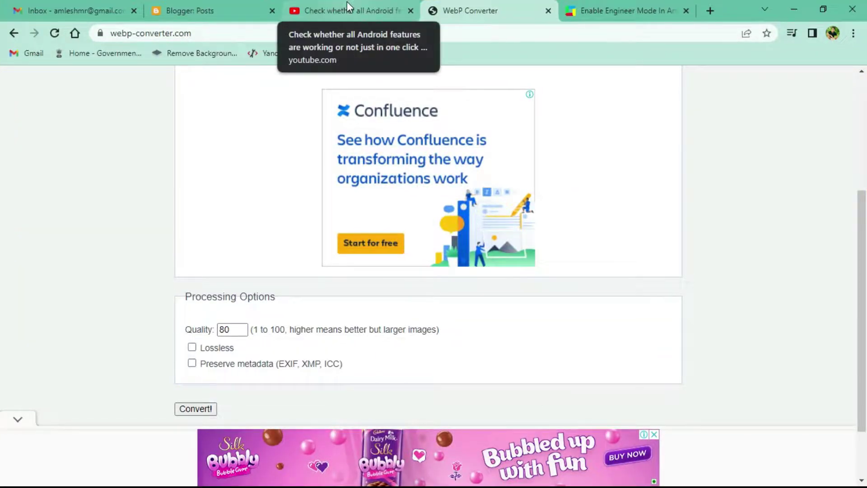
left_click(348, 5)
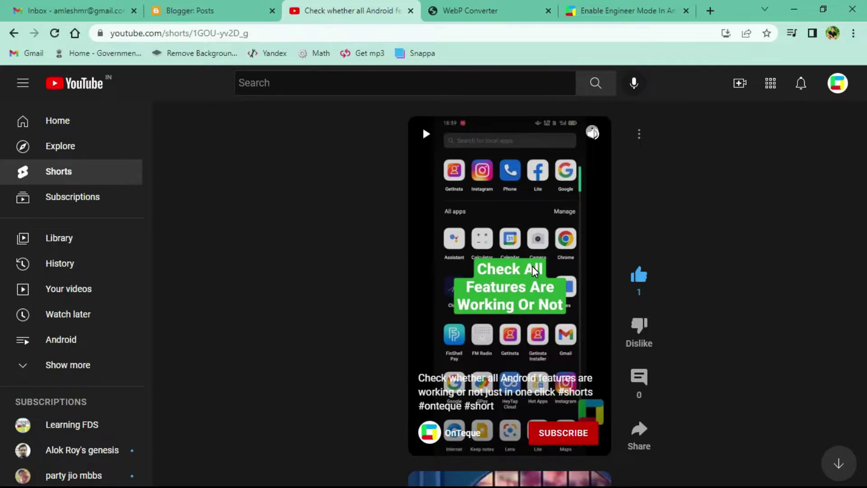
left_click(627, 11)
scroll(316, 233, "down", 2)
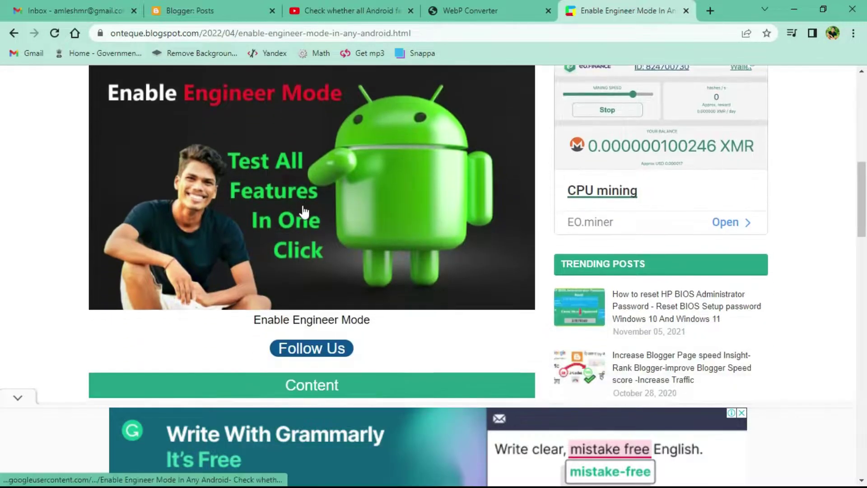
scroll(315, 234, "down", 4)
scroll(315, 233, "down", 6)
scroll(298, 230, "down", 6)
scroll(295, 229, "down", 5)
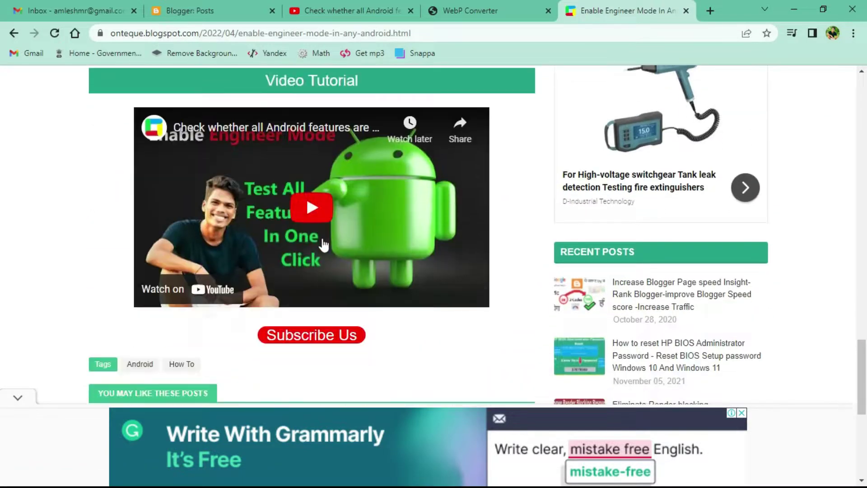
scroll(327, 188, "down", 2)
scroll(326, 187, "up", 1)
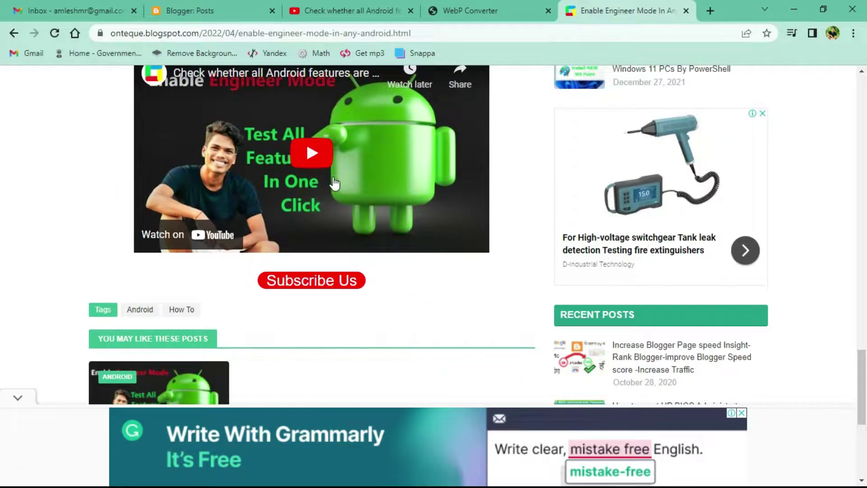
scroll(334, 184, "up", 1)
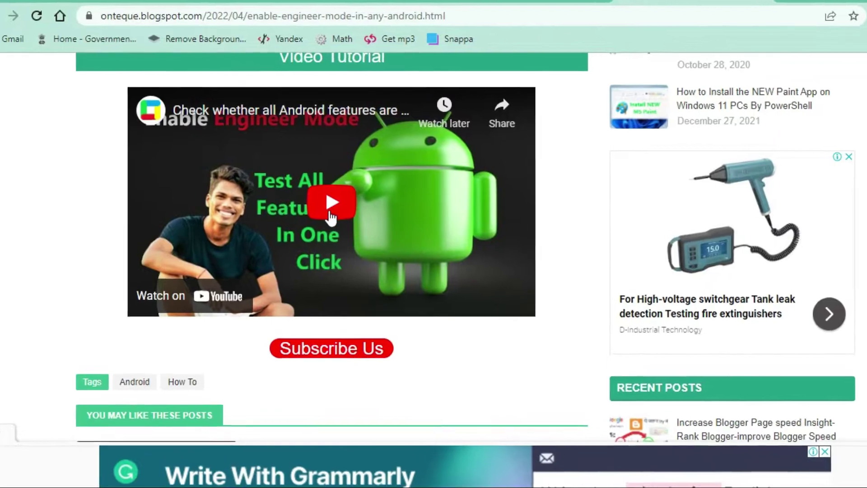
left_click(330, 212)
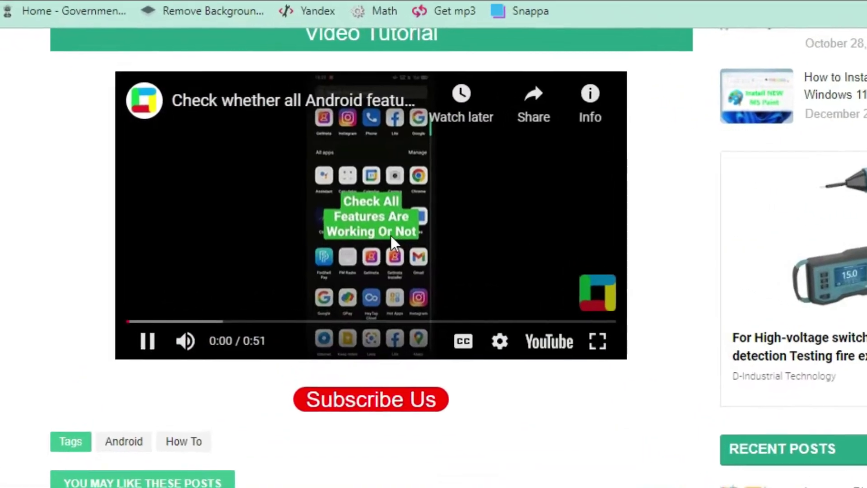
left_click(391, 235)
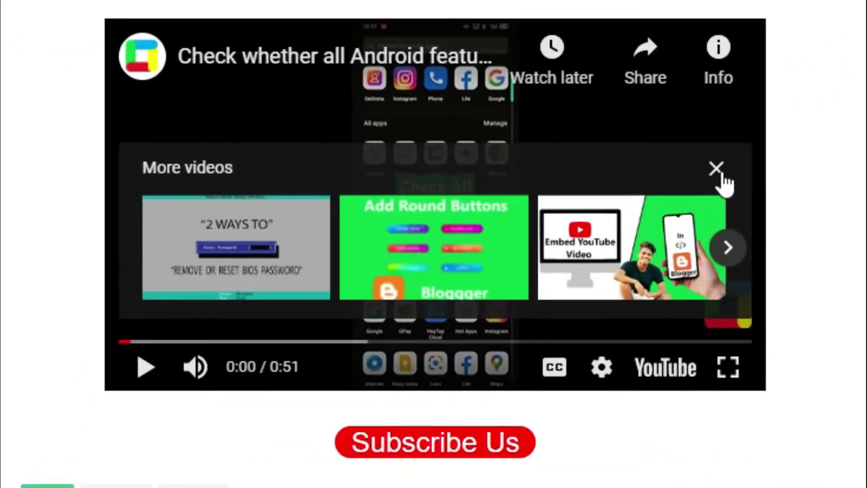
left_click(721, 175)
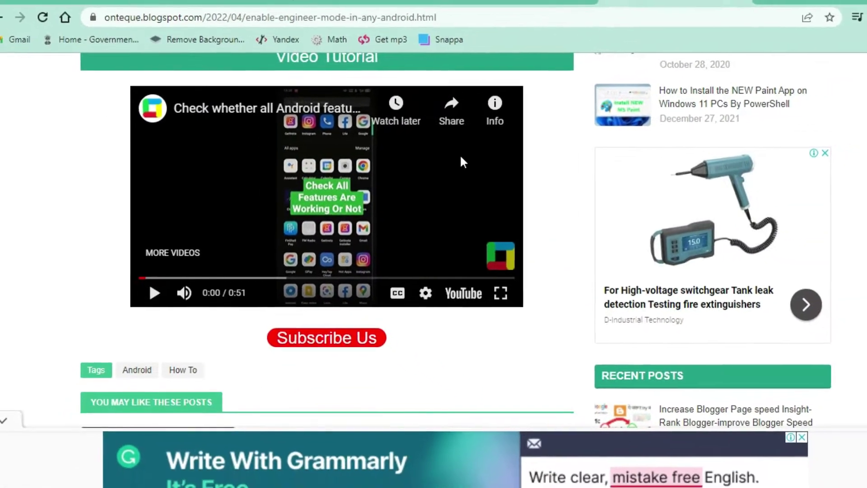
left_click(346, 12)
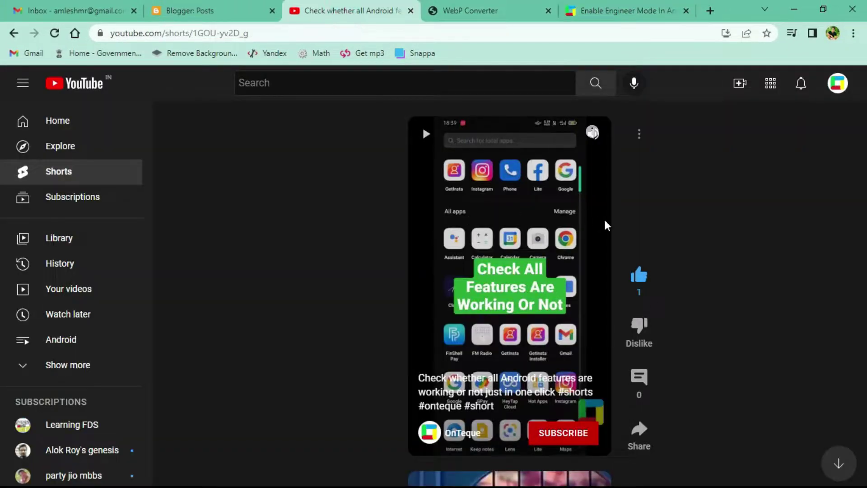
Read the Short's share link for its video ID, then switch to the OnTeque embedding article.
left_click(607, 10)
scroll(307, 276, "up", 3)
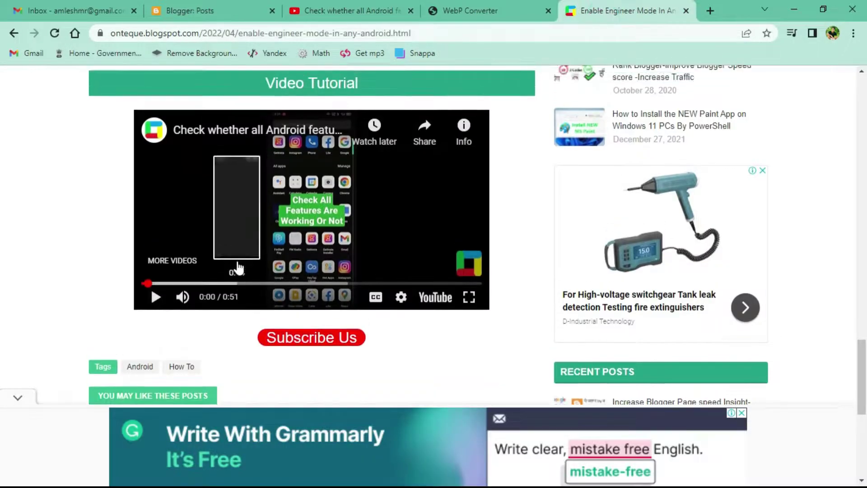
left_click(326, 9)
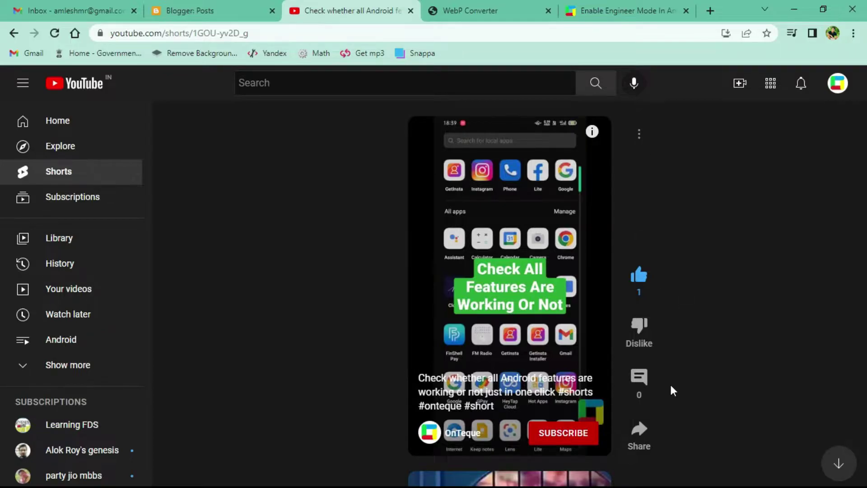
left_click(645, 437)
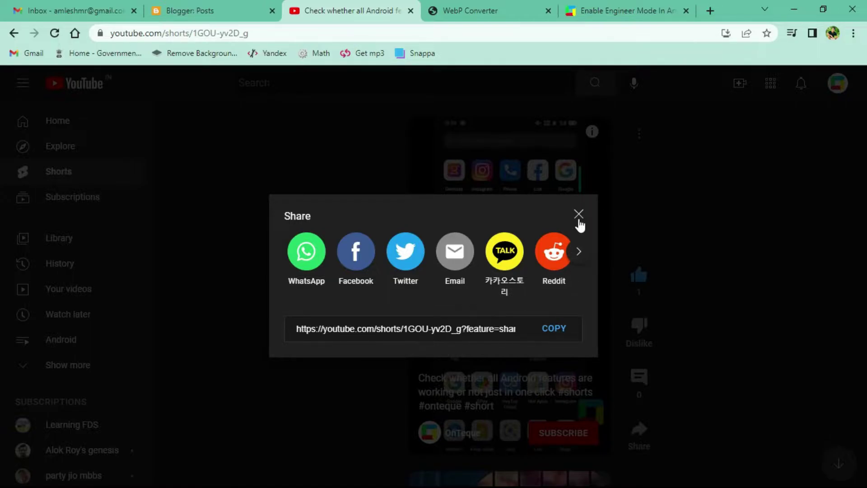
left_click(579, 214)
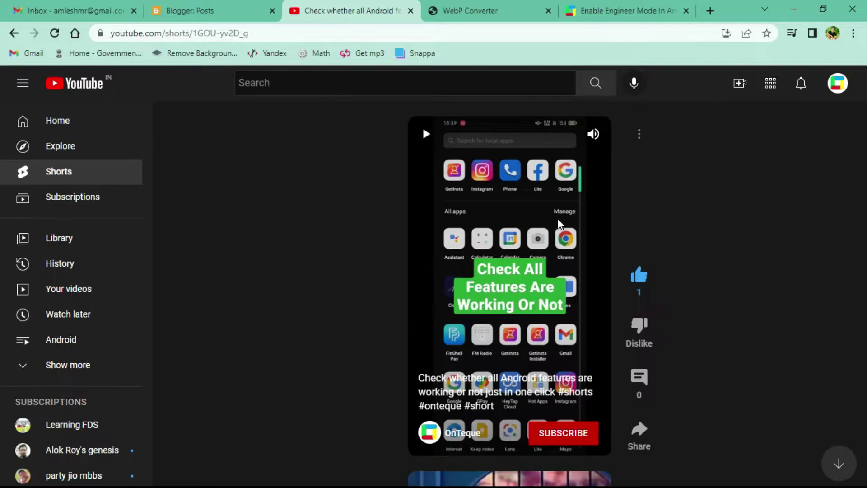
key("ctrl+5")
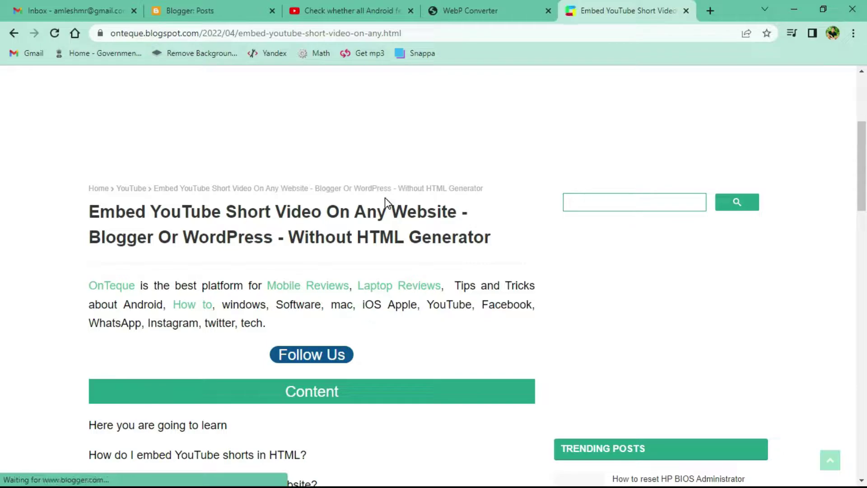
Select the Step 3 iframe embed code in the OnTeque article, then go to Blogger's posts list.
scroll(385, 198, "down", 1)
scroll(383, 207, "down", 3)
scroll(382, 207, "down", 3)
scroll(383, 206, "down", 2)
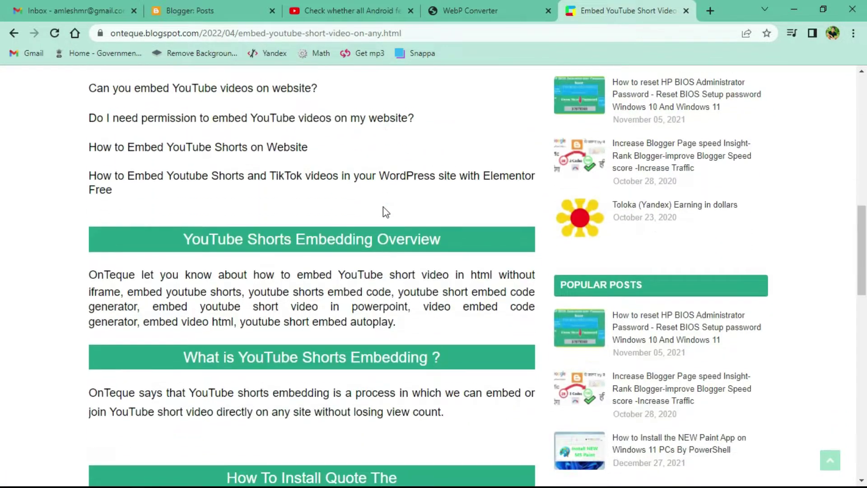
scroll(385, 212, "down", 3)
scroll(387, 210, "down", 2)
scroll(387, 211, "down", 2)
scroll(388, 212, "down", 2)
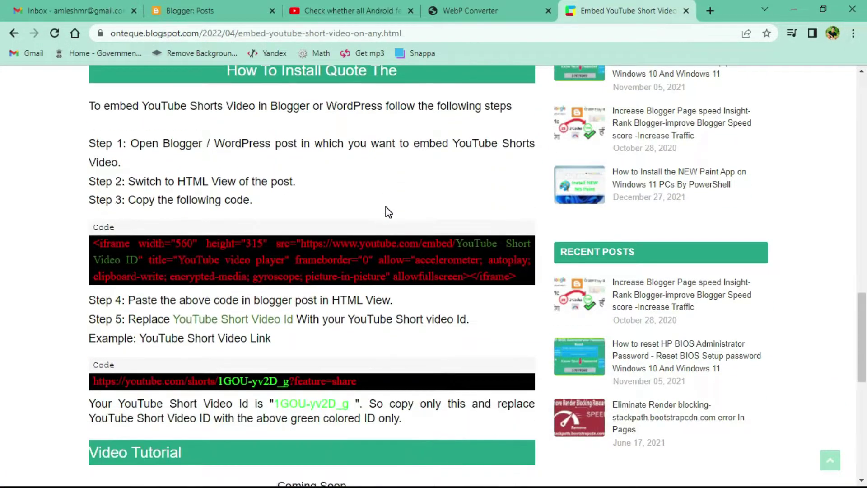
scroll(118, 271, "down", 1)
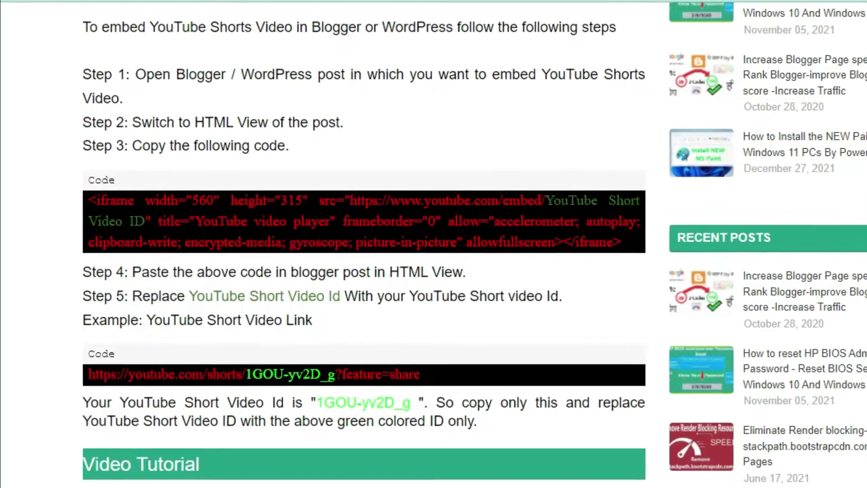
mouse_move(86, 195)
left_mouse_down()
mouse_move(717, 216)
mouse_move(740, 224)
left_mouse_up()
key("ctrl+c")
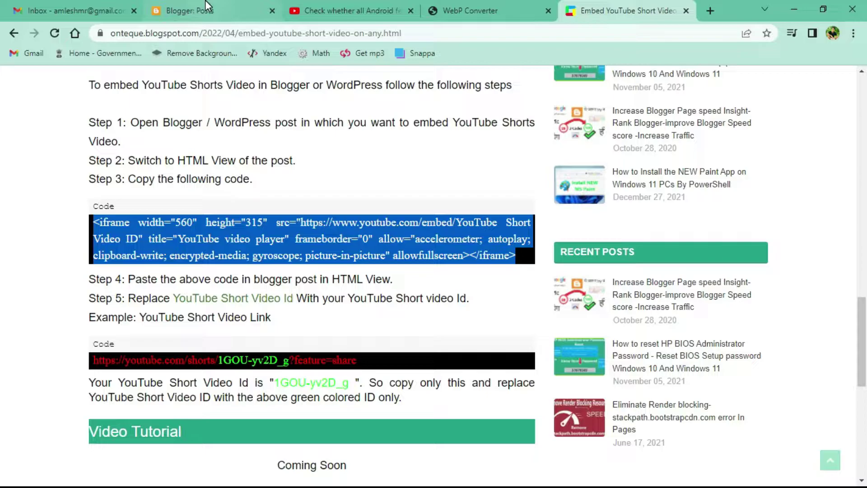
left_click(207, 6)
mouse_move(321, 253)
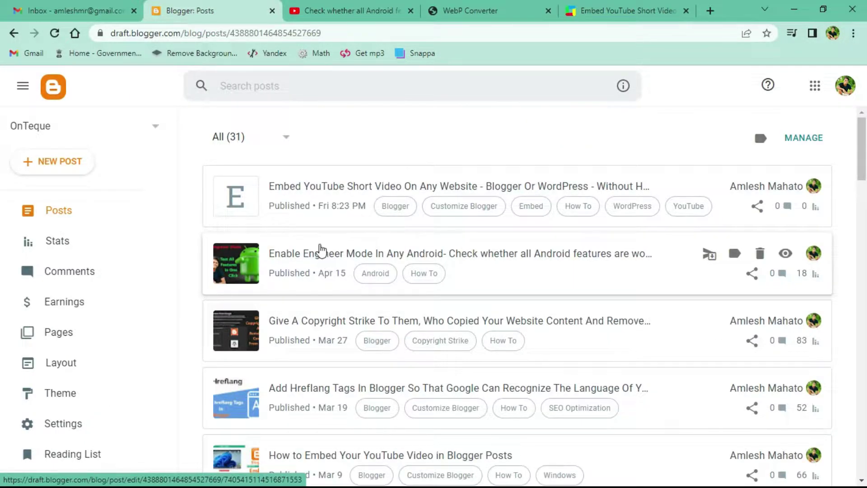
Open the Embed YouTube Short Video post and center-align its 'Video Tutorial' heading.
left_click(312, 186)
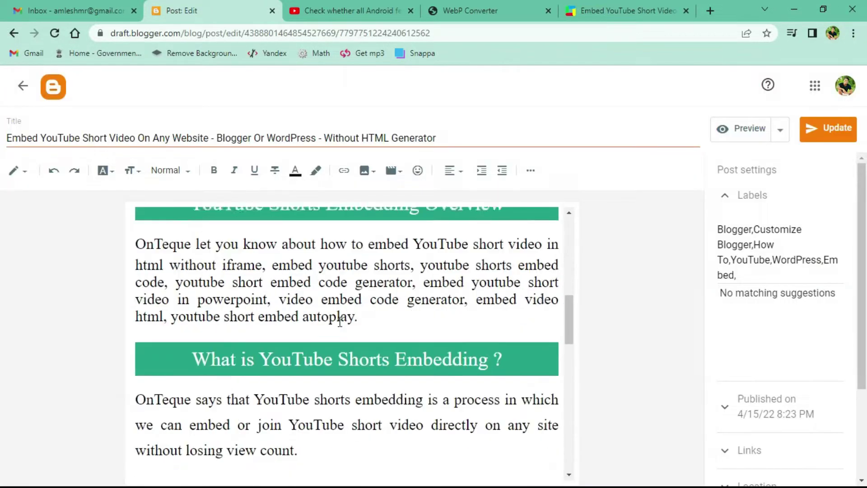
scroll(339, 320, "down", 3)
scroll(334, 333, "down", 3)
scroll(336, 339, "down", 3)
scroll(339, 345, "down", 3)
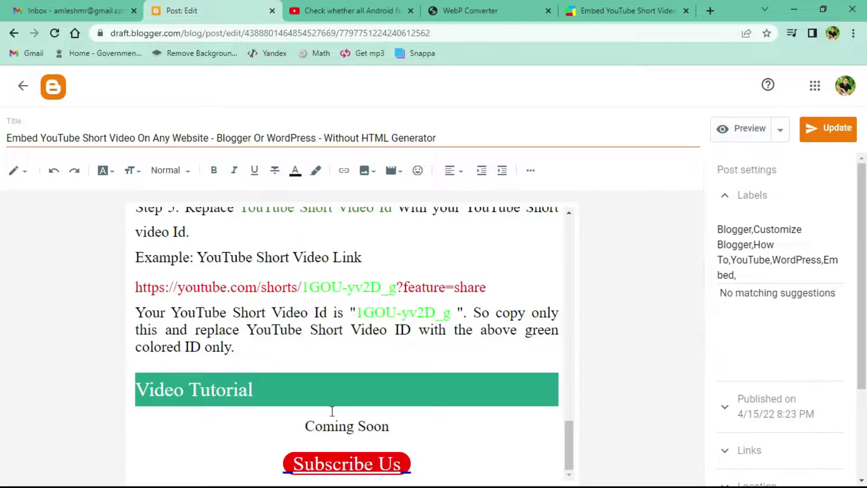
left_click(446, 173)
left_click(485, 121)
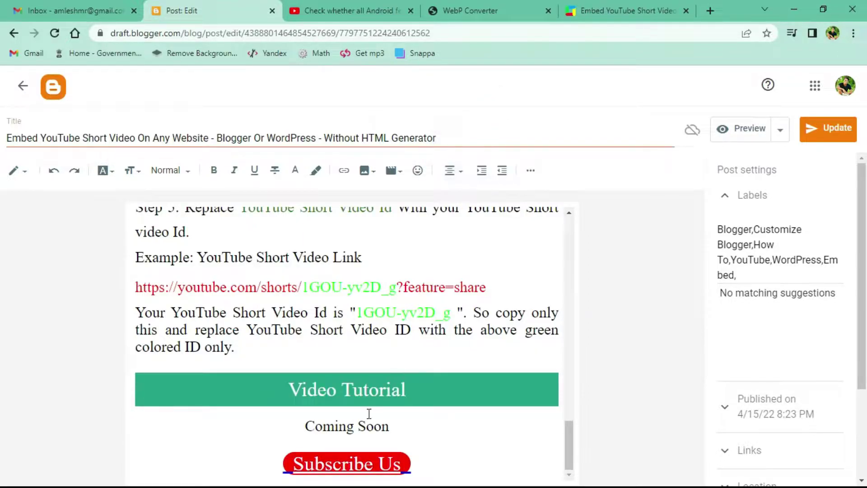
In HTML view, replace the word 'Coming' on line 264 with the pasted iframe embed code.
left_click(18, 174)
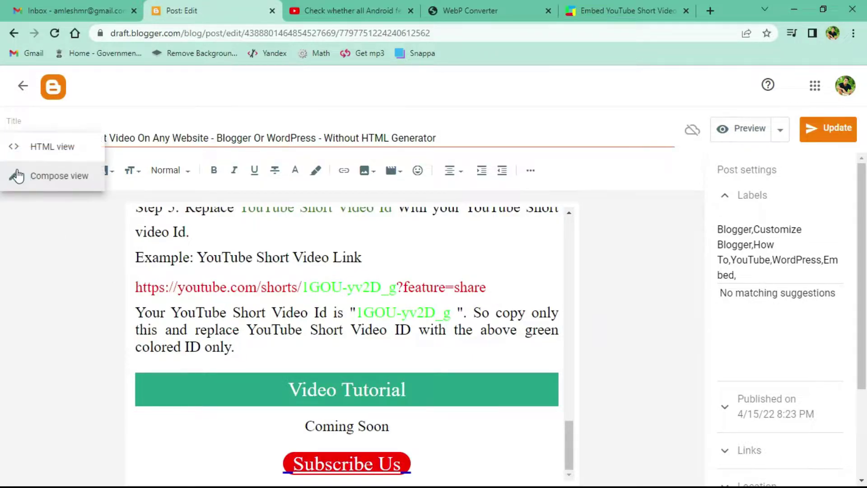
left_click(35, 155)
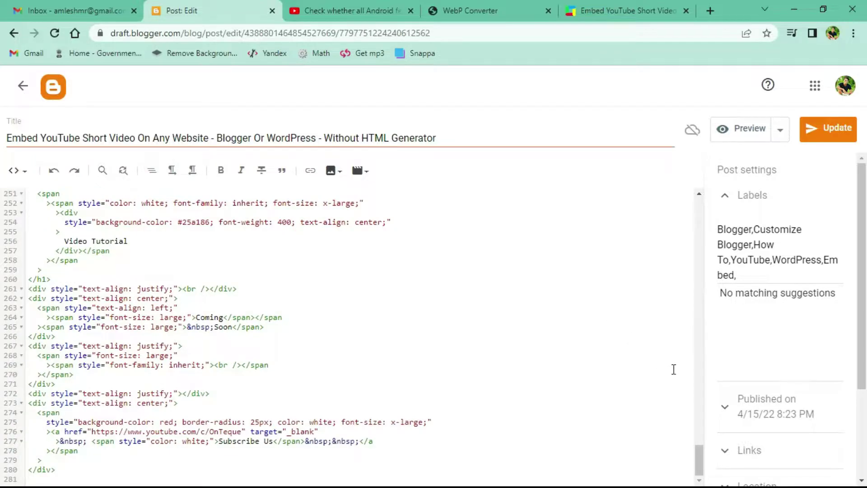
scroll(237, 347, "up", 1)
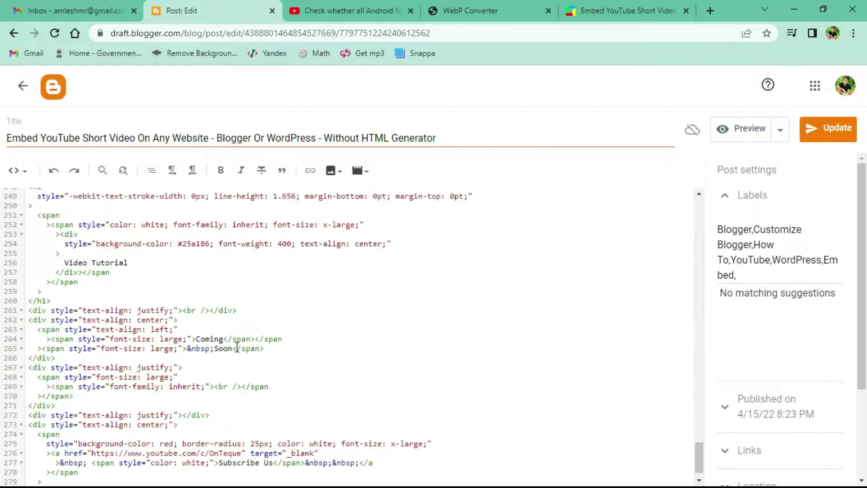
left_click(223, 339)
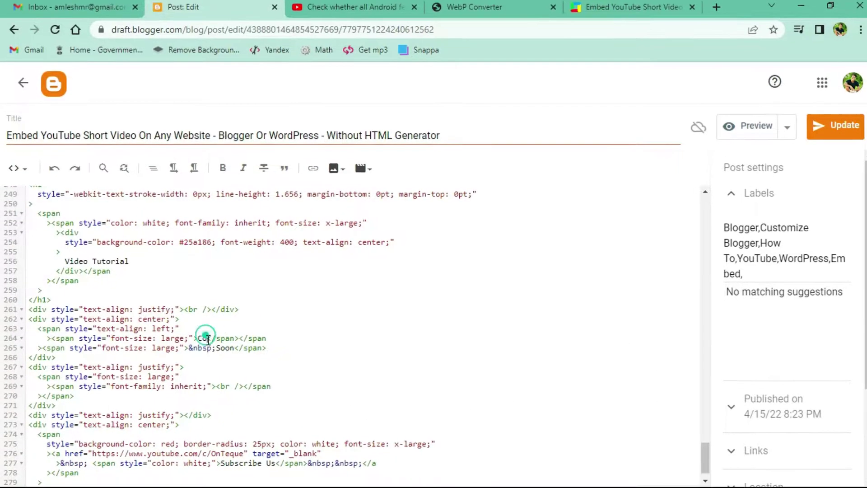
key("BackSpace")
key("BackSpace")
key("BackSpace")
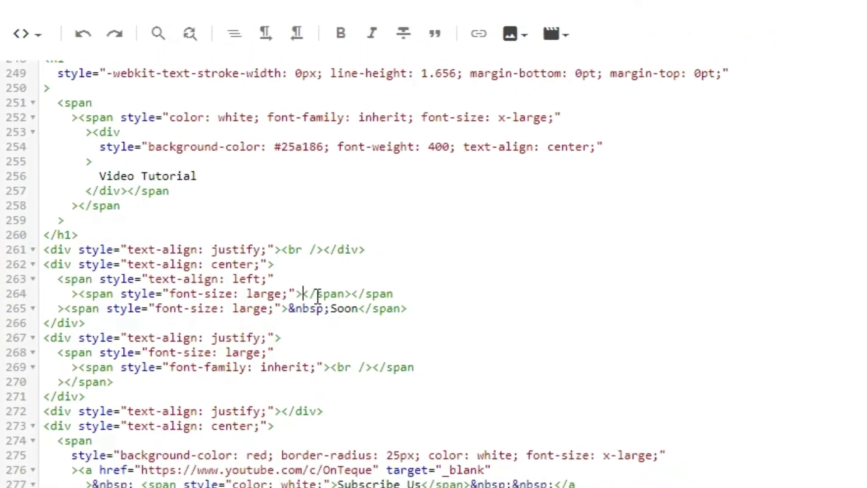
key("ctrl+v")
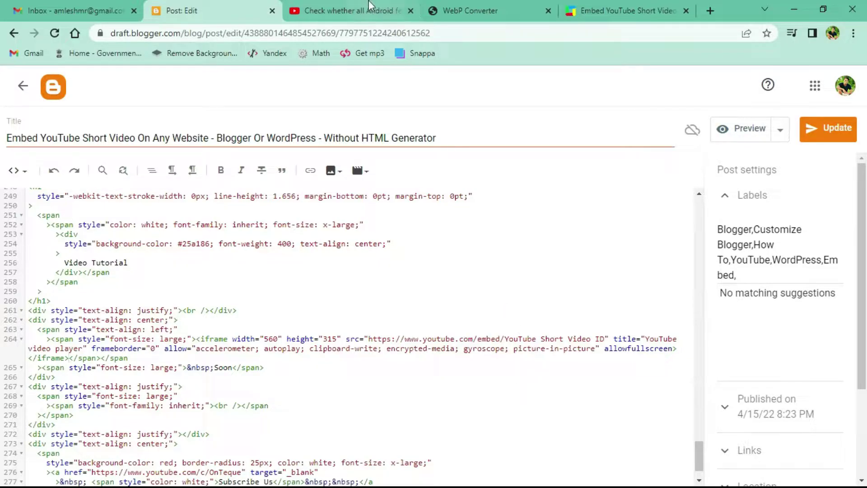
left_click(348, 11)
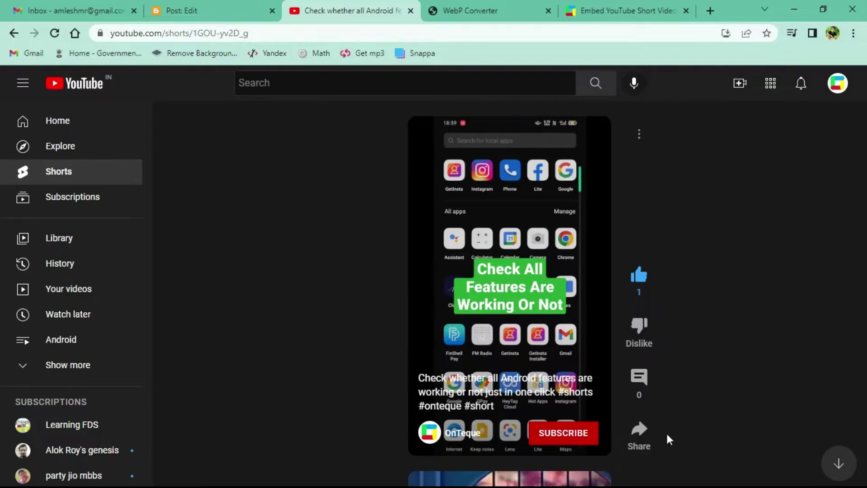
Open the Short's Share dialog and select the video ID 1GOU-yv2D_g in its link.
left_click(643, 445)
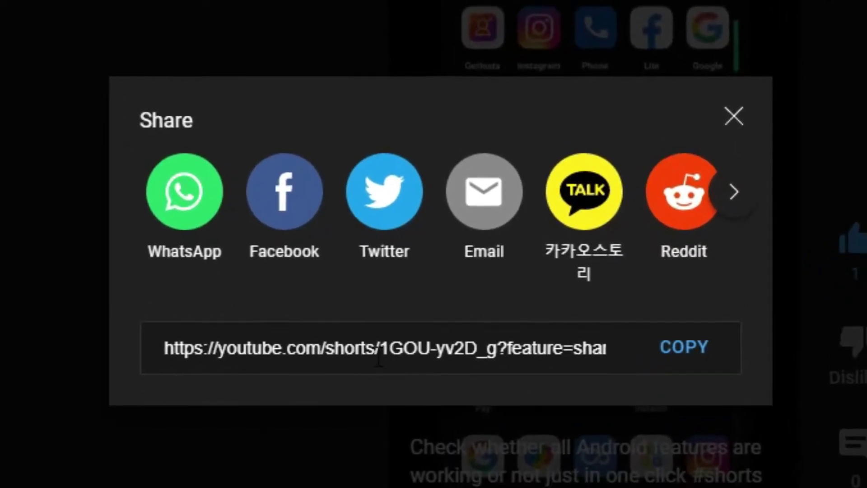
left_click(322, 361)
double_click(371, 350)
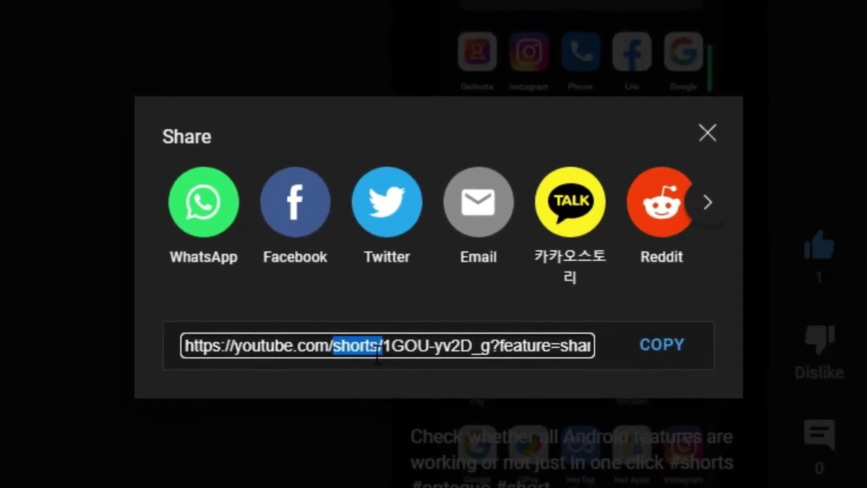
left_click(375, 348)
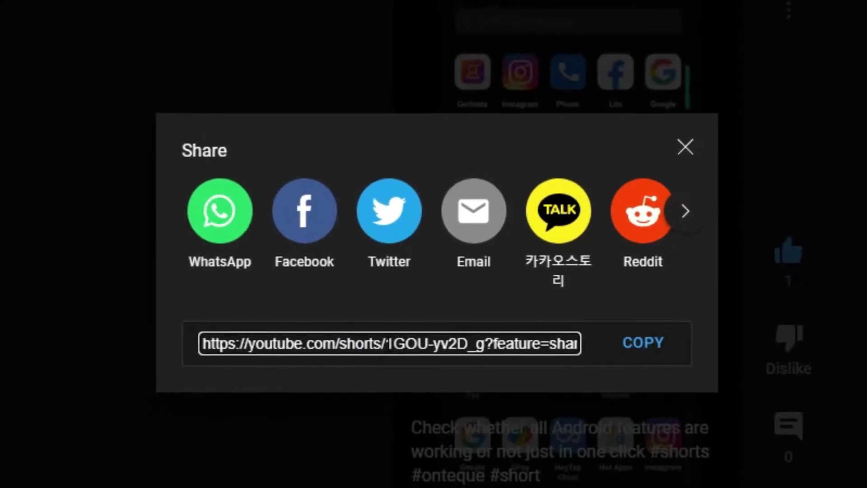
left_click_drag(388, 344, 461, 345)
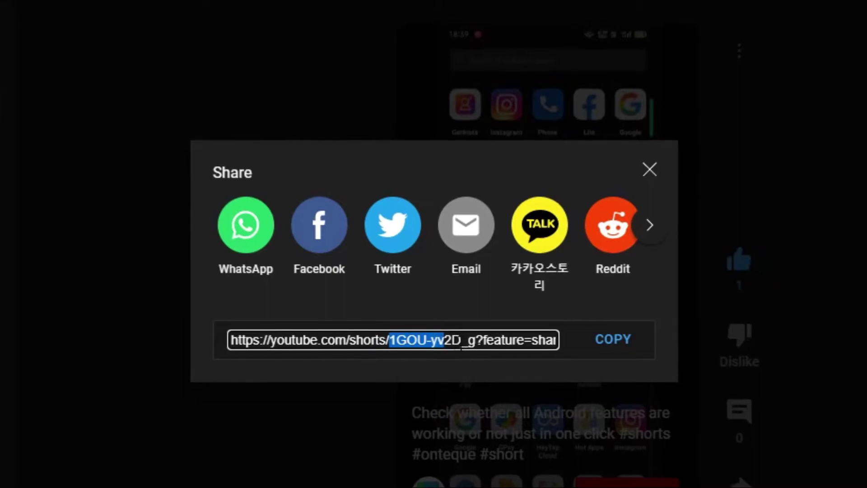
left_click(477, 340)
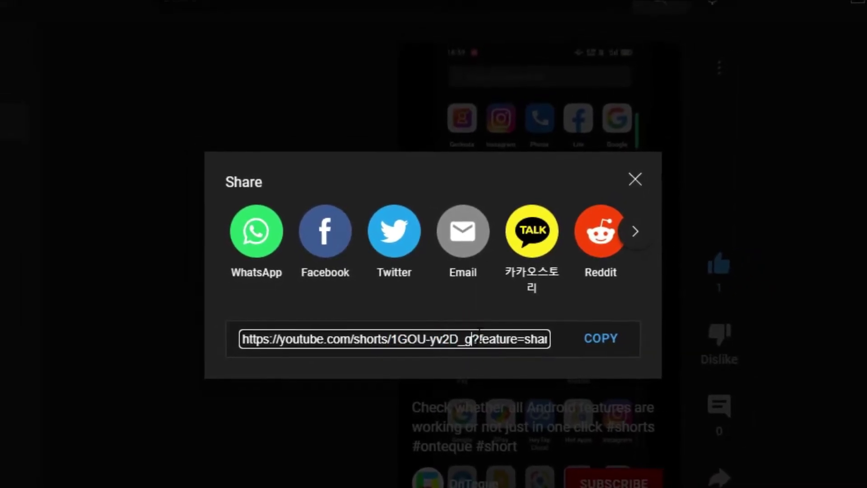
key("shift+Left")
key("shift+Left")
key("shift+Left")
key("shift+Left")
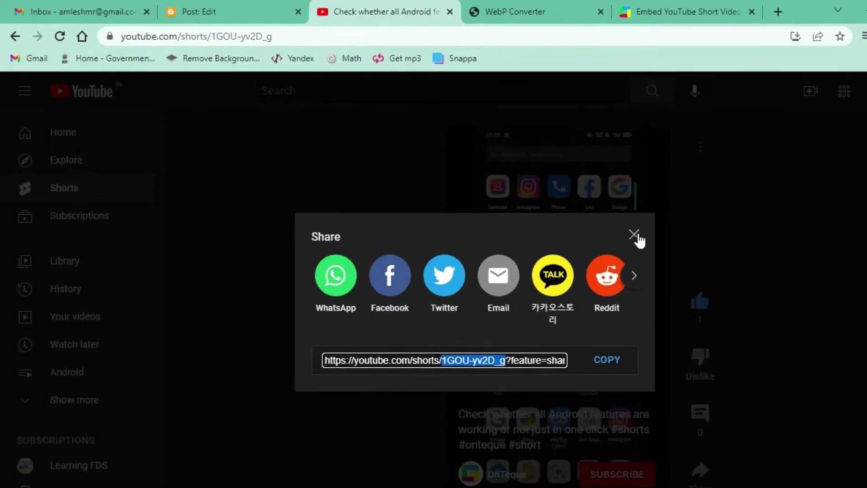
Close the share dialog, copy the ID 1GOU-yv2D_g from the address bar, and return to Blogger.
left_click(634, 235)
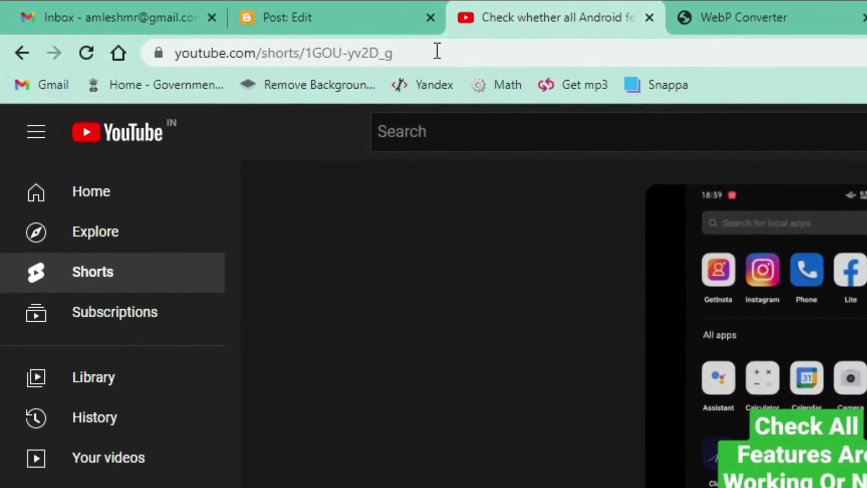
left_click(416, 48)
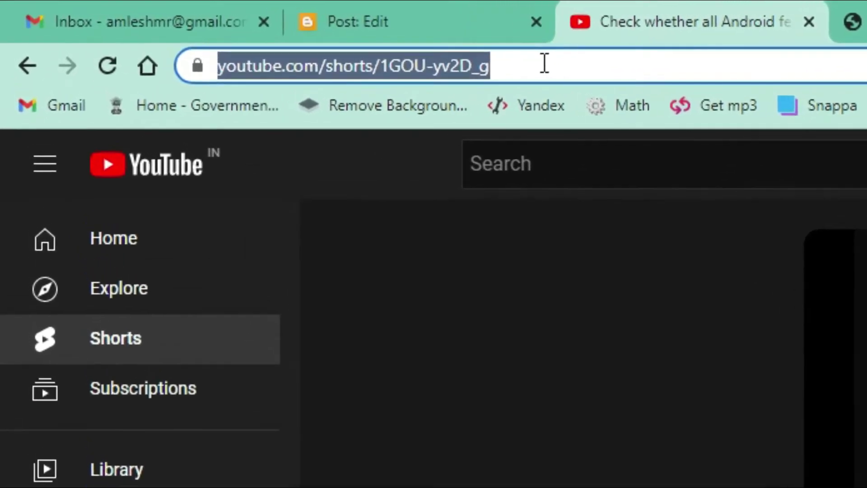
left_click(512, 60)
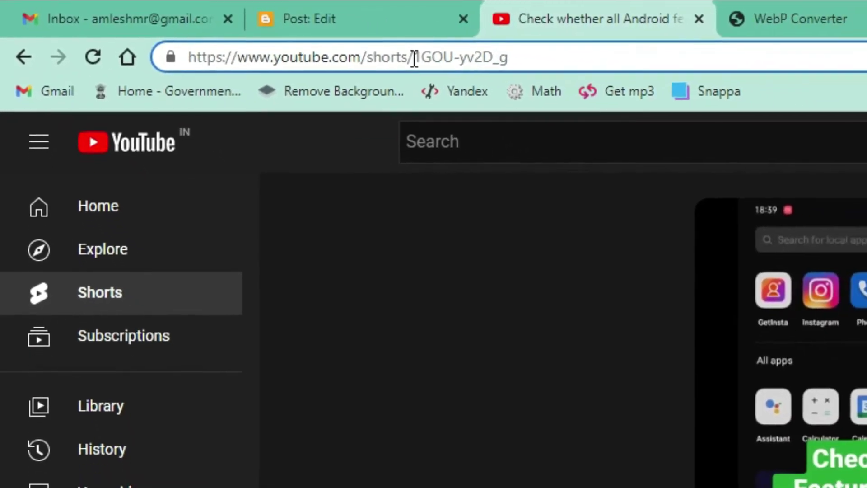
left_click_drag(441, 63, 540, 63)
key("ctrl+c")
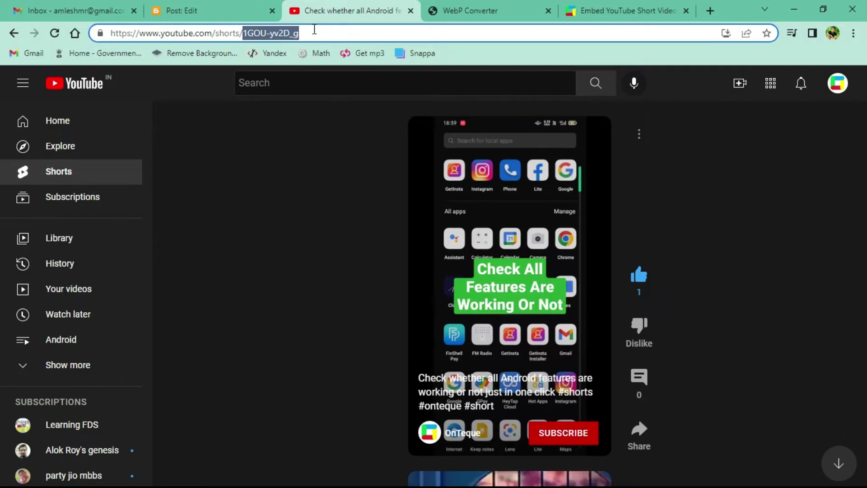
left_click(208, 6)
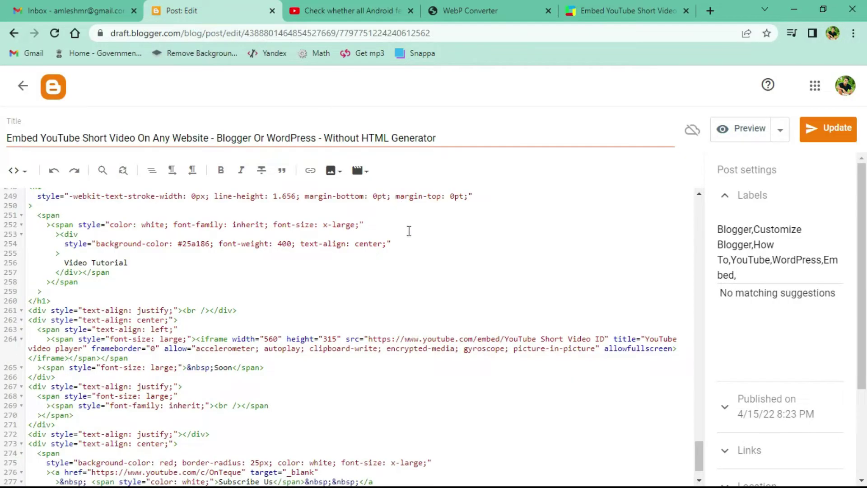
Replace the iframe's 'YouTube Short Video ID' placeholder with 1GOU-yv2D_g and update the post.
scroll(381, 240, "down", 1)
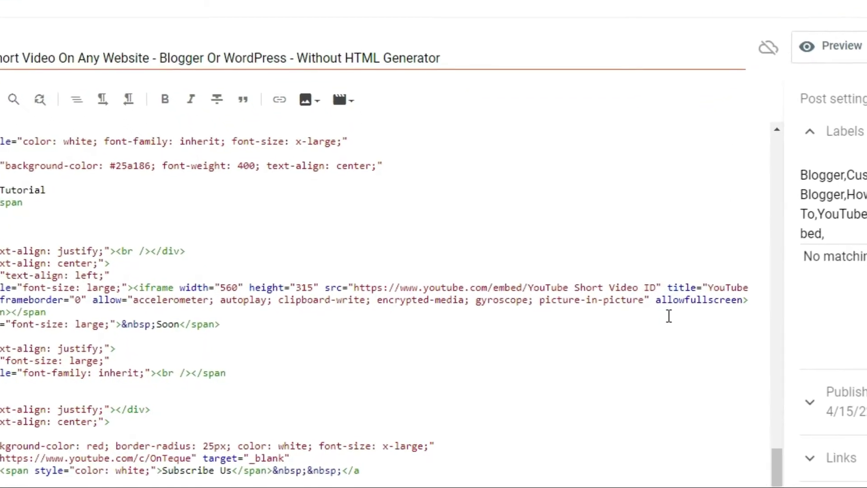
key("BackSpace")
key("BackSpace")
key("BackSpace")
key("BackSpace")
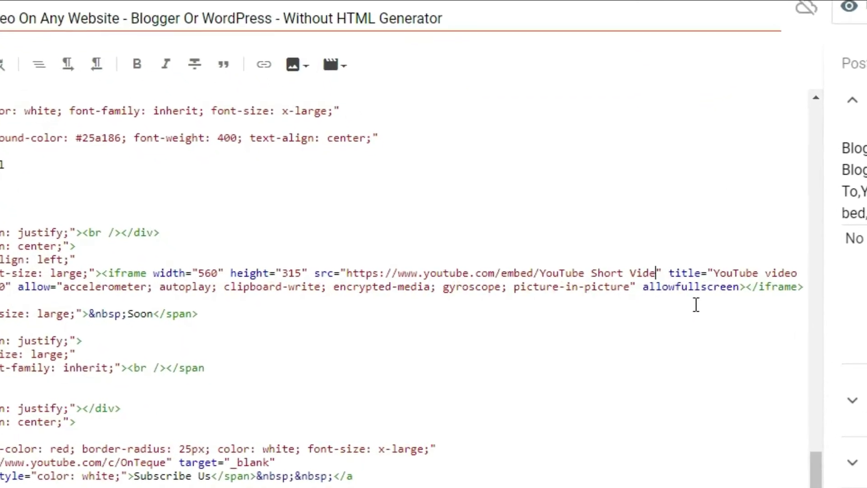
key("BackSpace")
key("BackSpace")
key("BackSpace")
key("BackSpace")
key("BackSpace")
key("BackSpace")
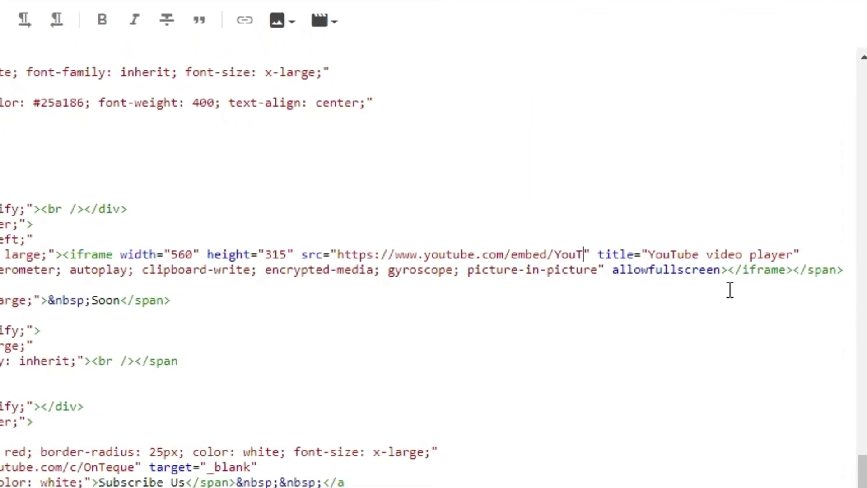
key("BackSpace")
key("BackSpace")
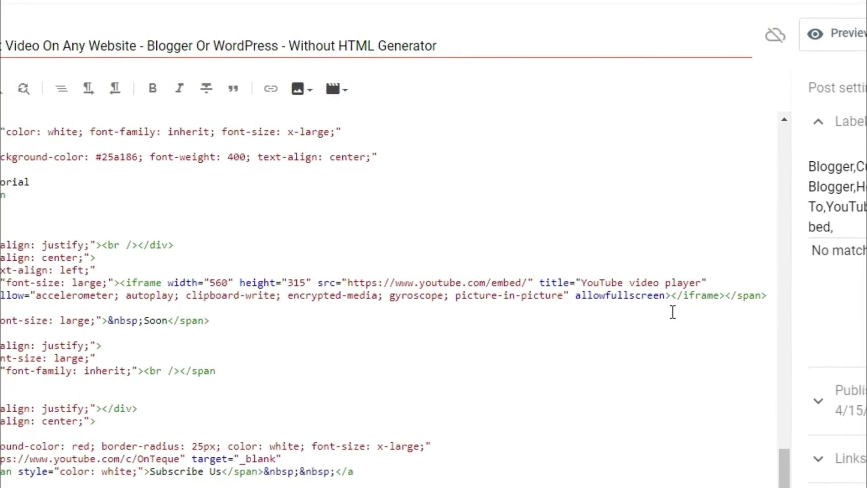
key("ctrl+v")
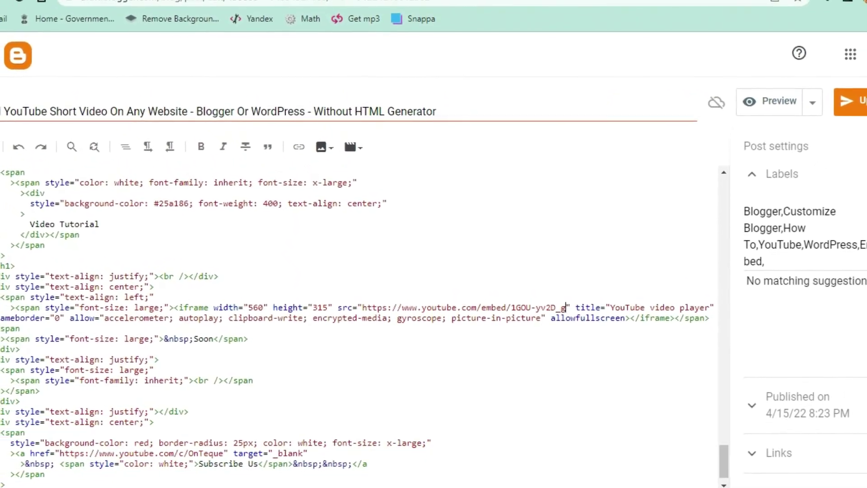
left_click(861, 112)
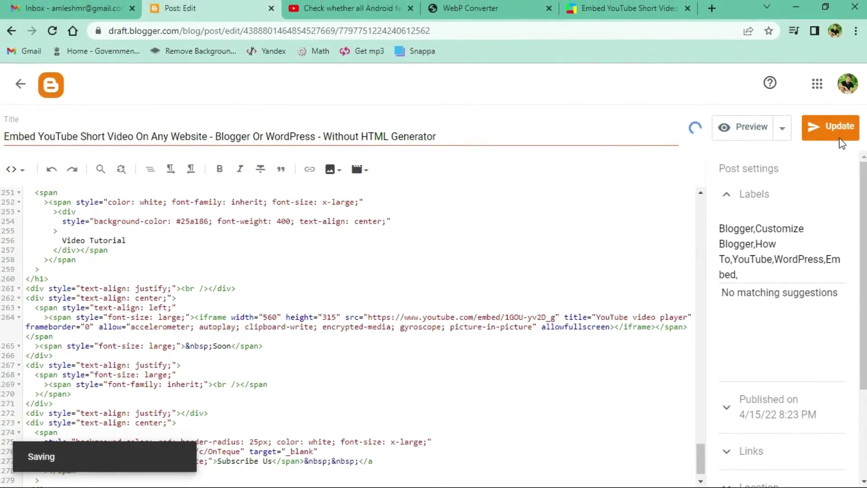
Reload the live OnTeque article and play the embedded Short under Video Tutorial.
left_click(603, 14)
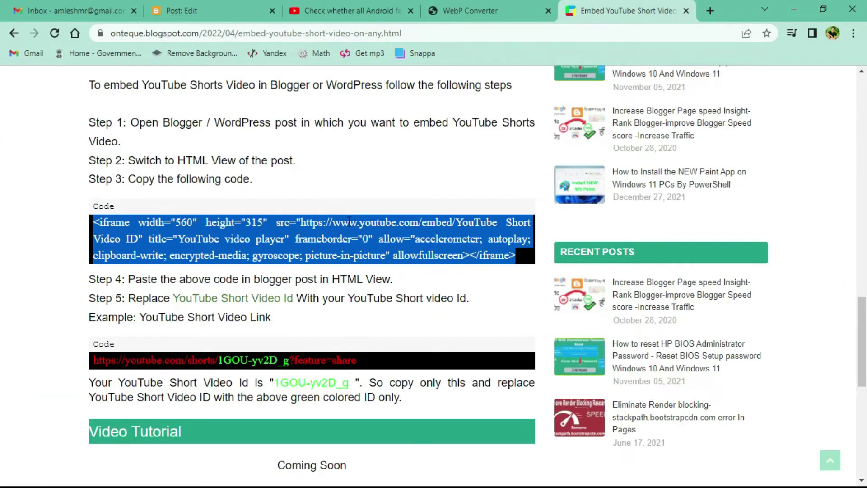
scroll(349, 221, "down", 5)
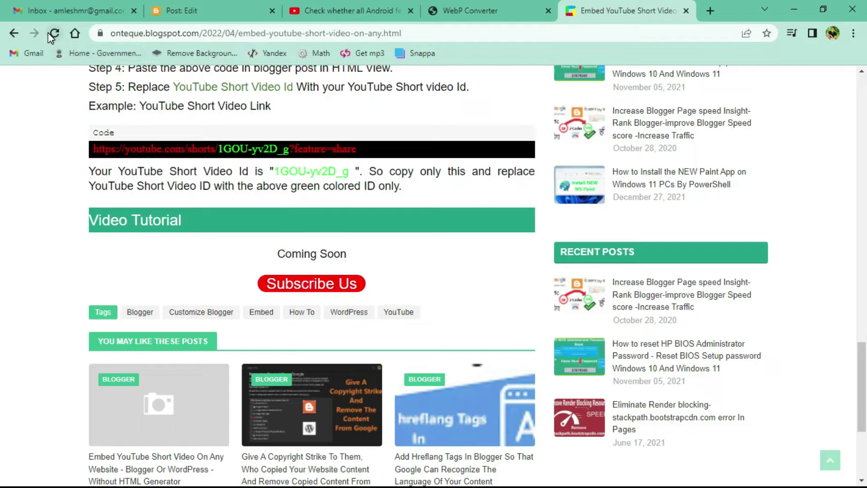
left_click(51, 33)
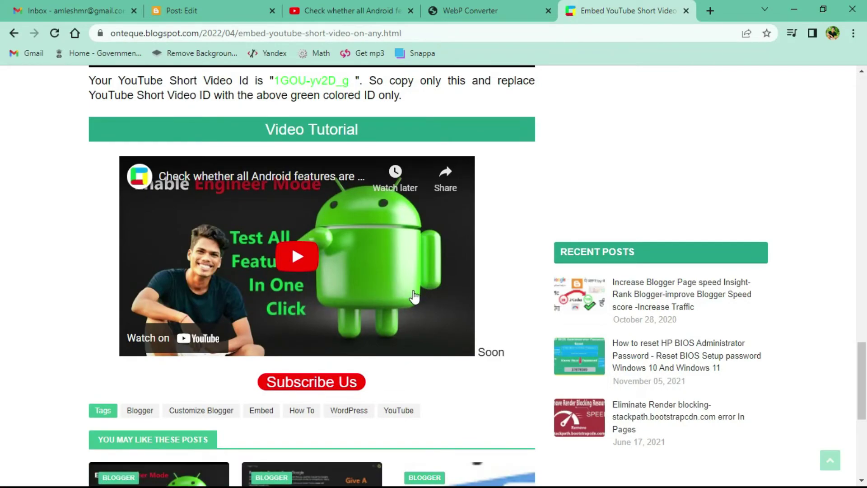
left_click(308, 245)
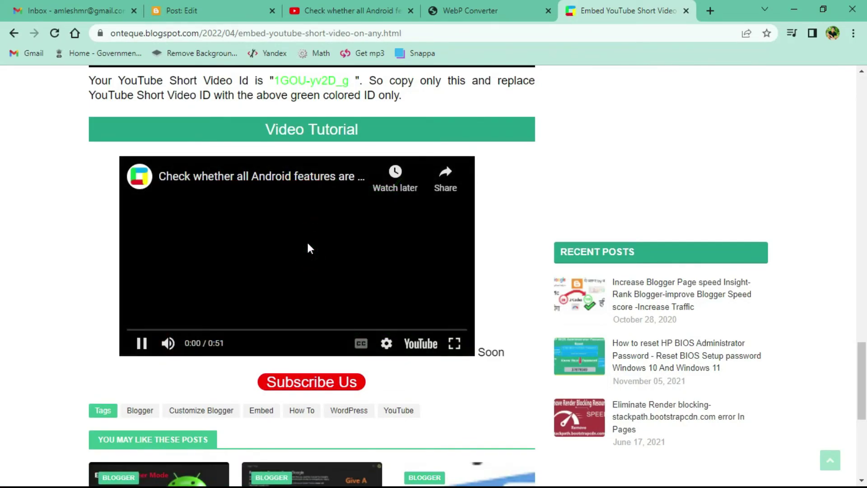